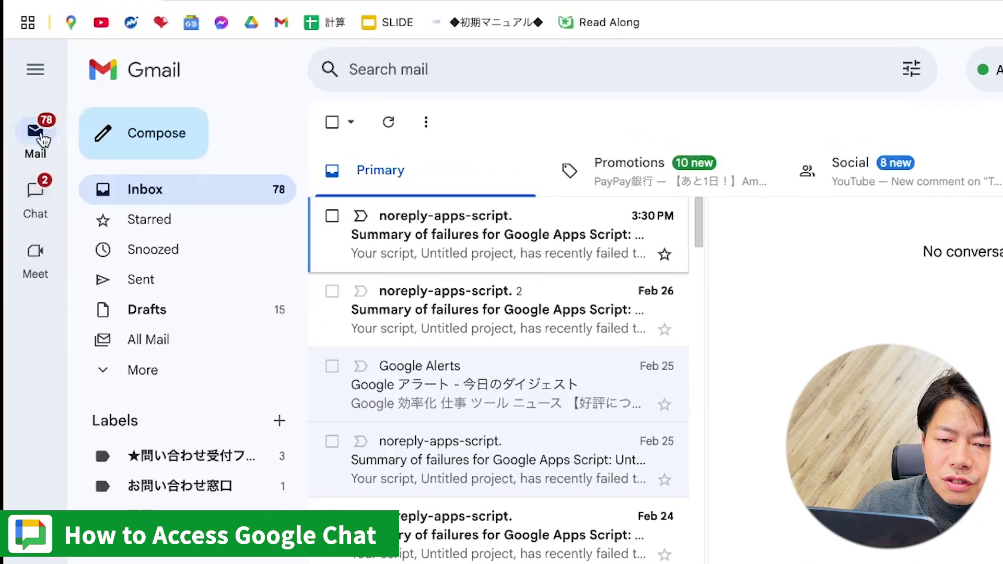
# Step: Enable Google Chat and Google Meet as apps in Gmail and reload the mailbox
pyautogui.click(37, 199)
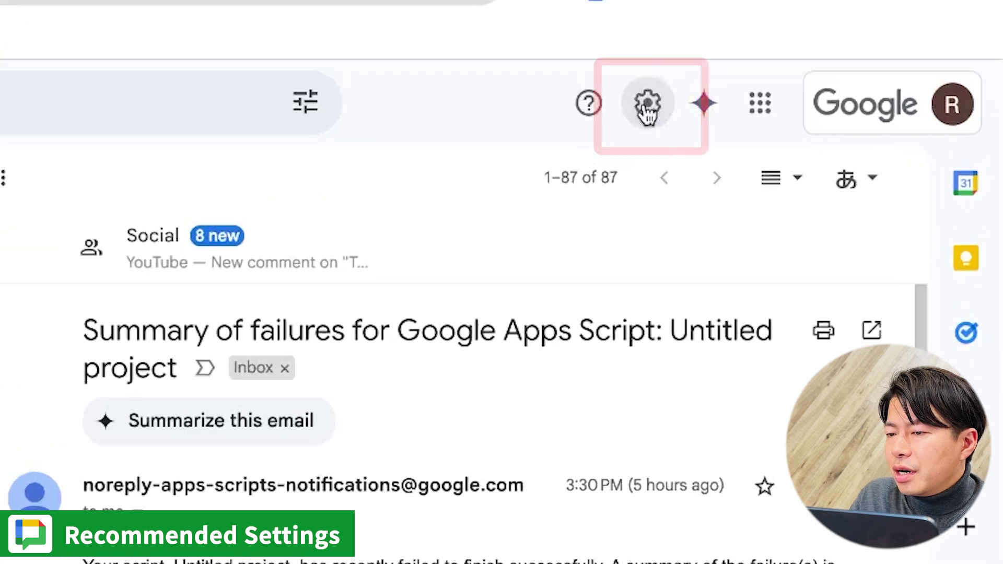
pyautogui.click(811, 49)
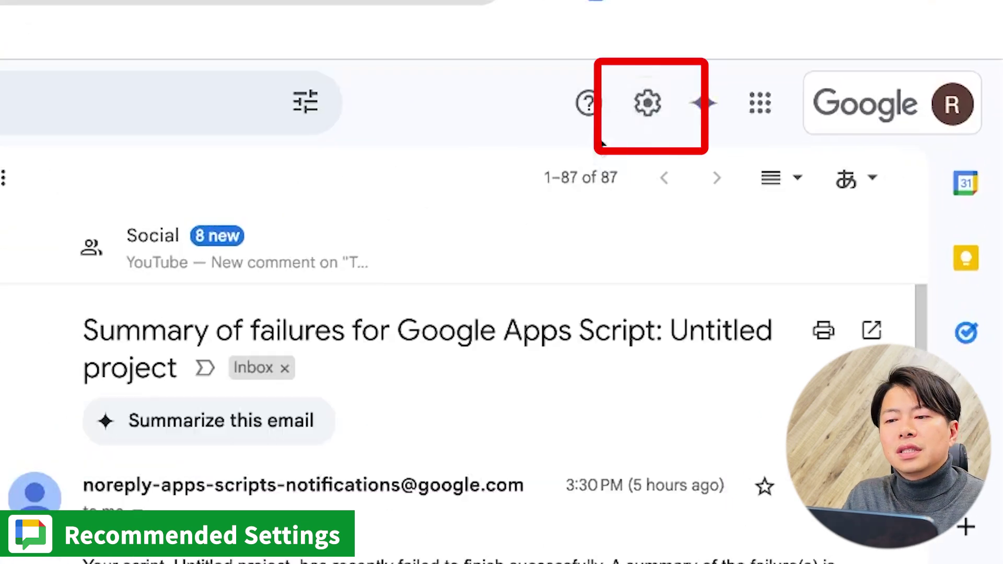
pyautogui.click(647, 109)
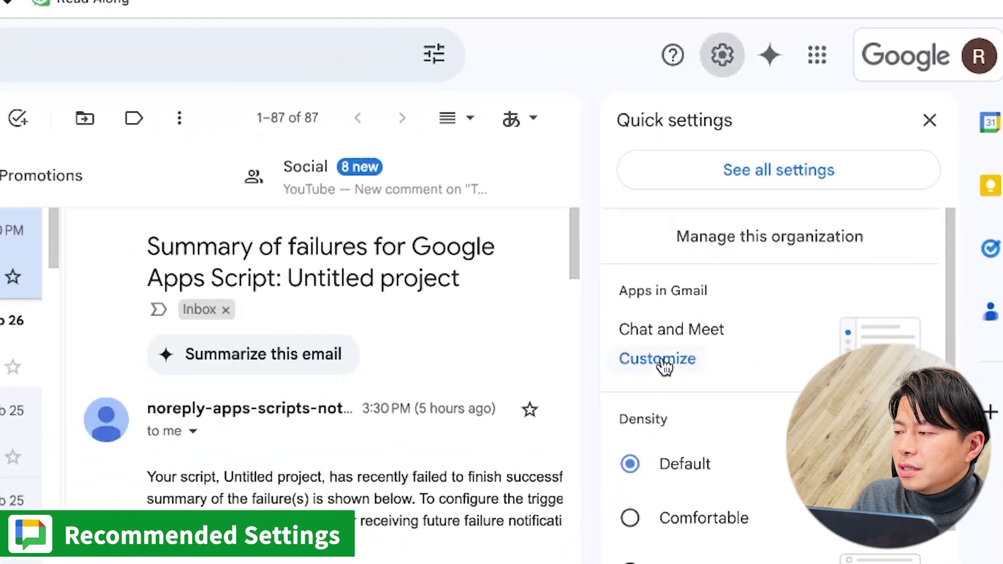
pyautogui.click(661, 361)
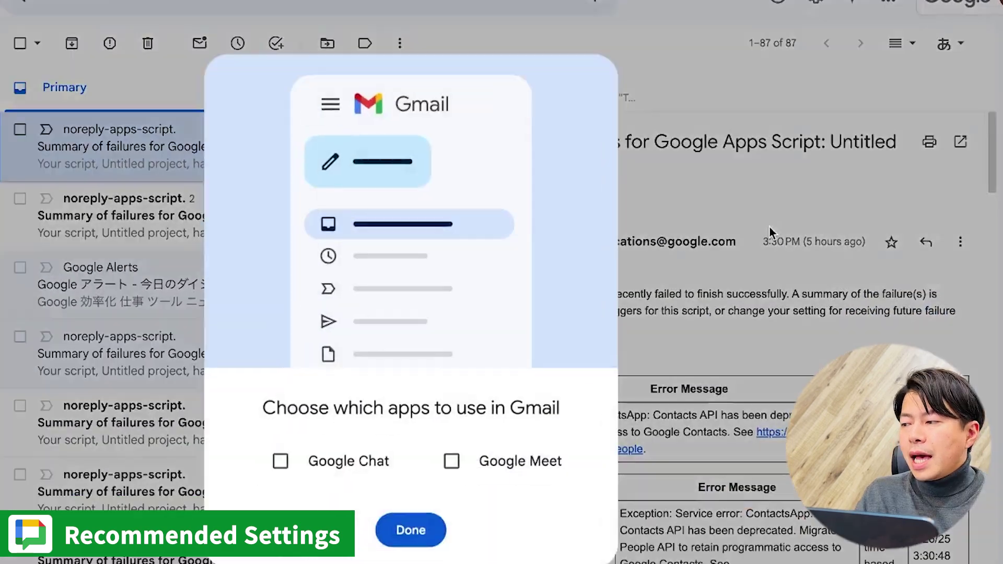
pyautogui.click(348, 407)
pyautogui.click(505, 408)
pyautogui.click(468, 472)
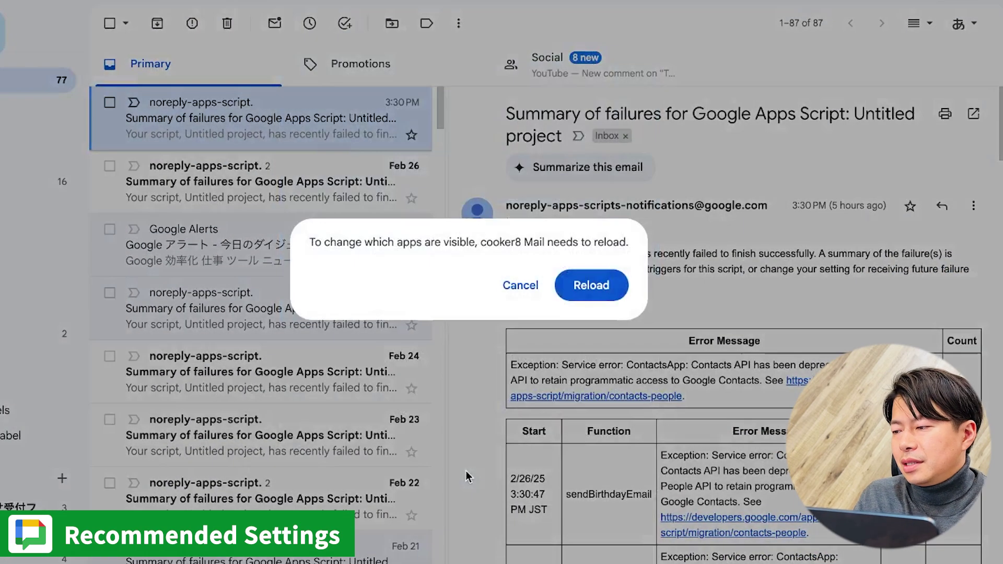
pyautogui.click(588, 286)
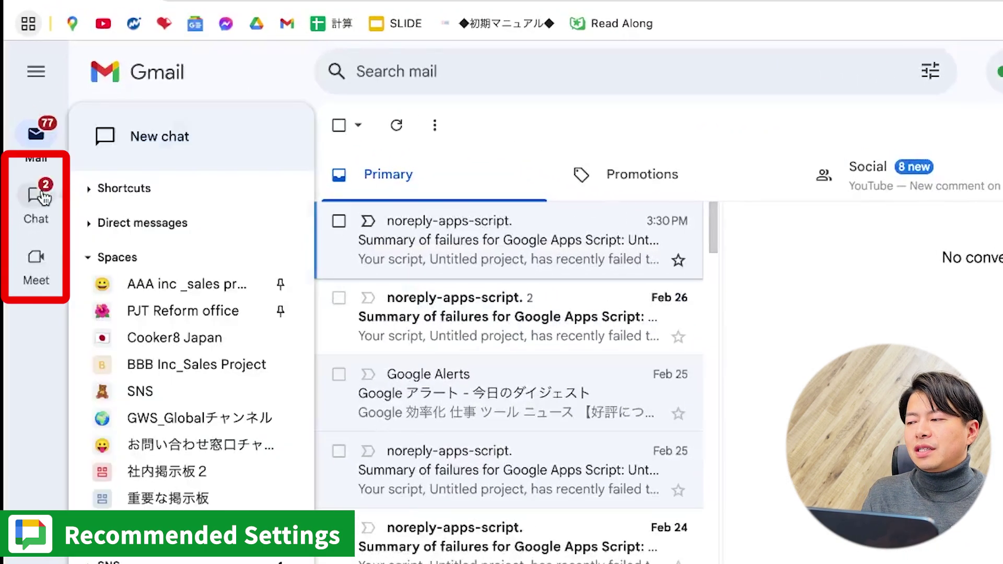
# Step: Open Chat and look through the mentions and the direct messages list
pyautogui.click(34, 201)
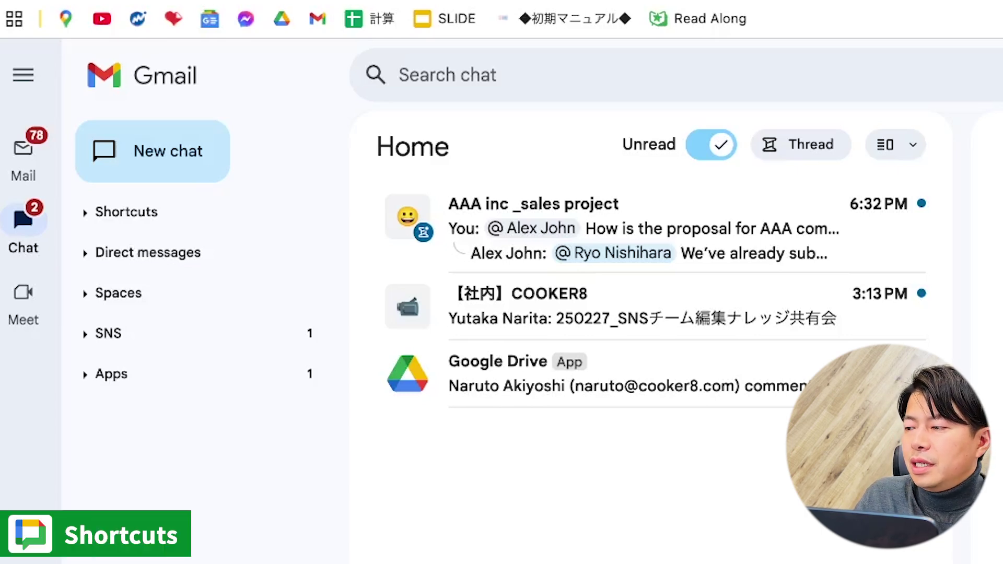
pyautogui.click(83, 214)
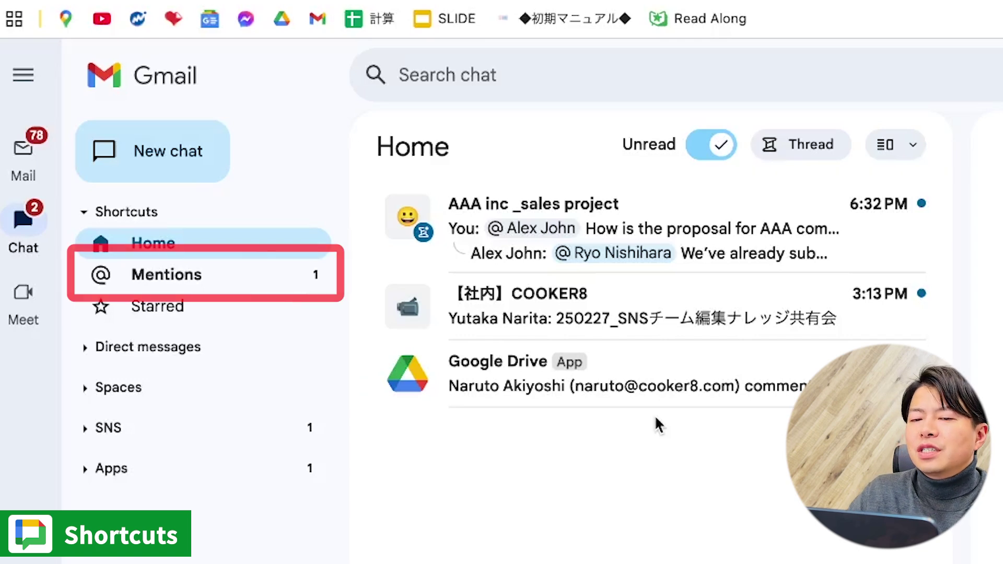
pyautogui.click(189, 282)
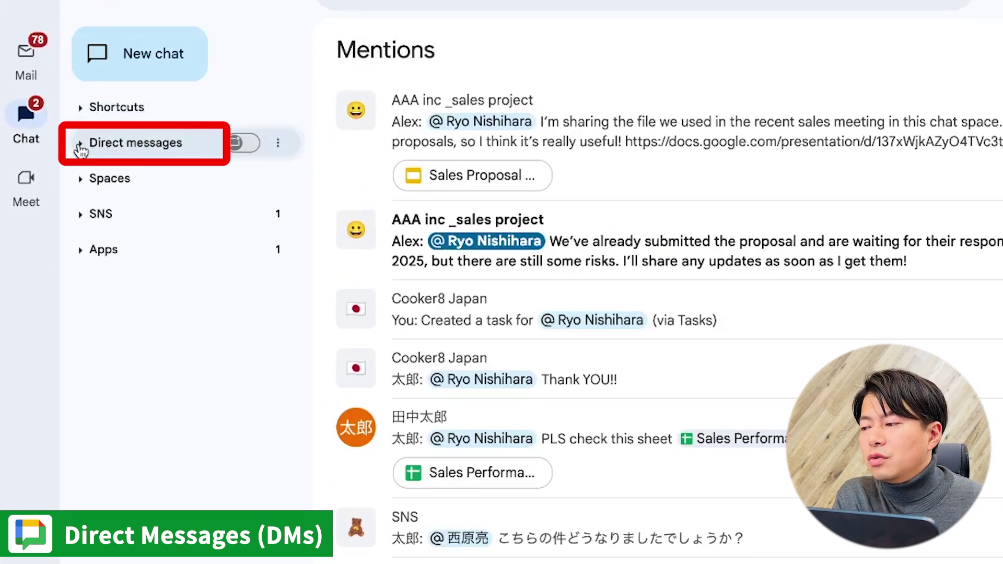
pyautogui.click(81, 146)
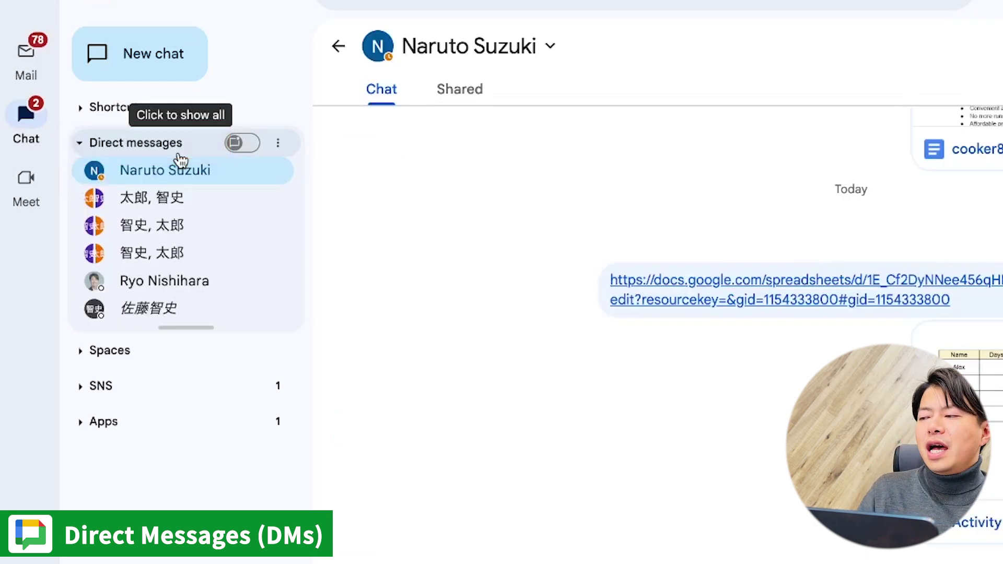
pyautogui.click(78, 150)
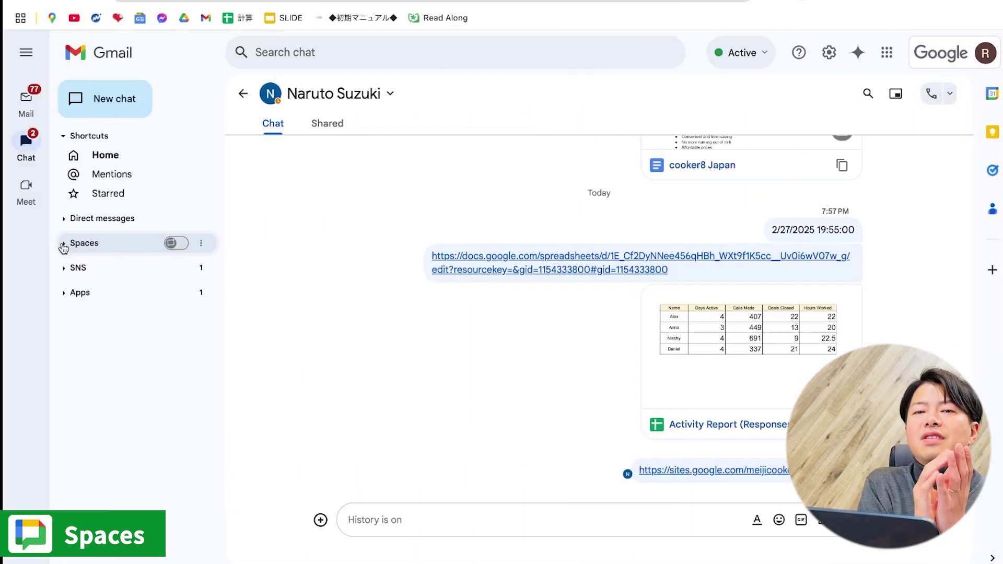
# Step: Expand the list of spaces and open the AAA inc _sales project space
pyautogui.click(63, 246)
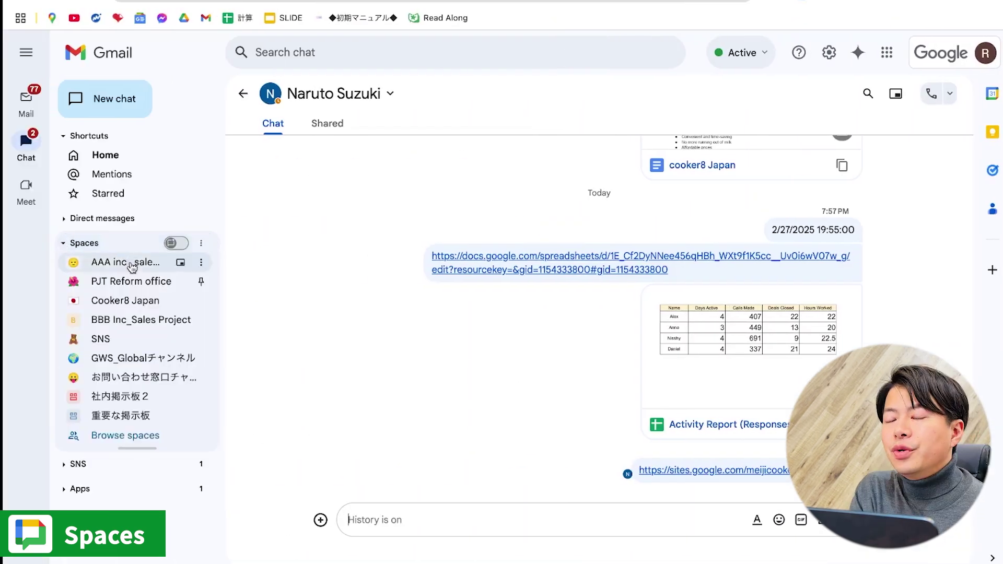
pyautogui.click(131, 265)
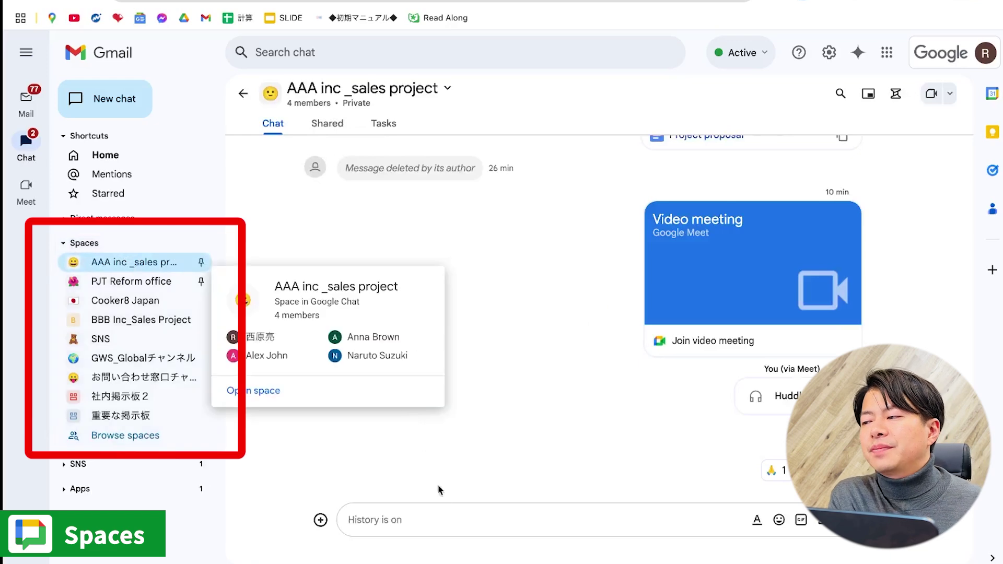
pyautogui.write('nobo')
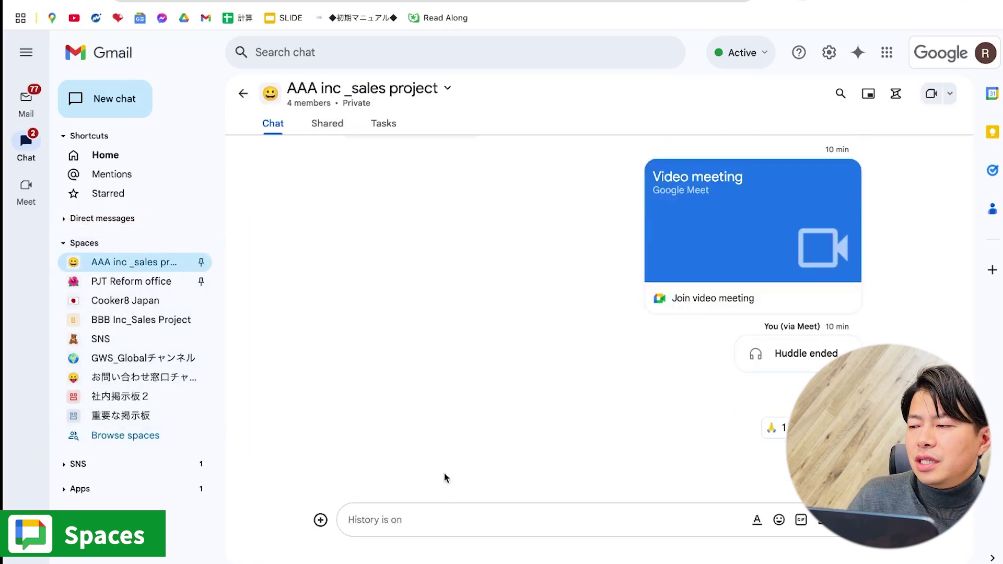
# Step: Look through the AAA inc _sales project space's shared files, including the Project proposal document, and its task list
pyautogui.click(327, 125)
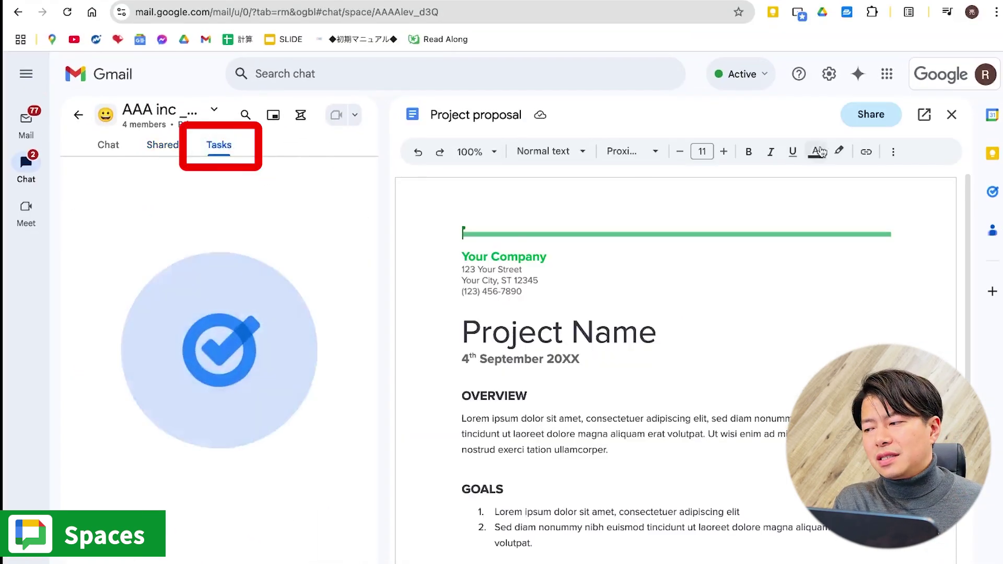
pyautogui.click(952, 115)
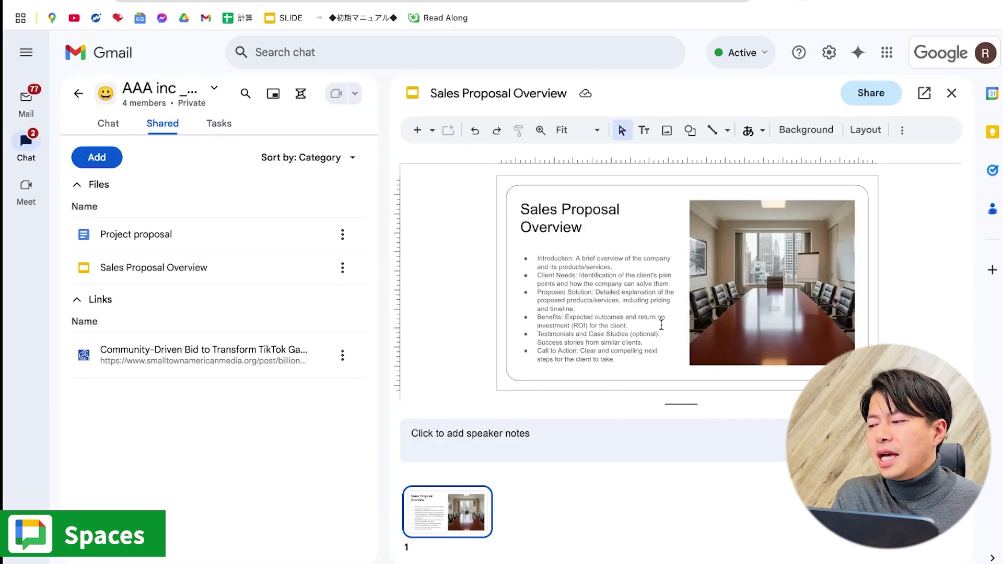
pyautogui.click(170, 235)
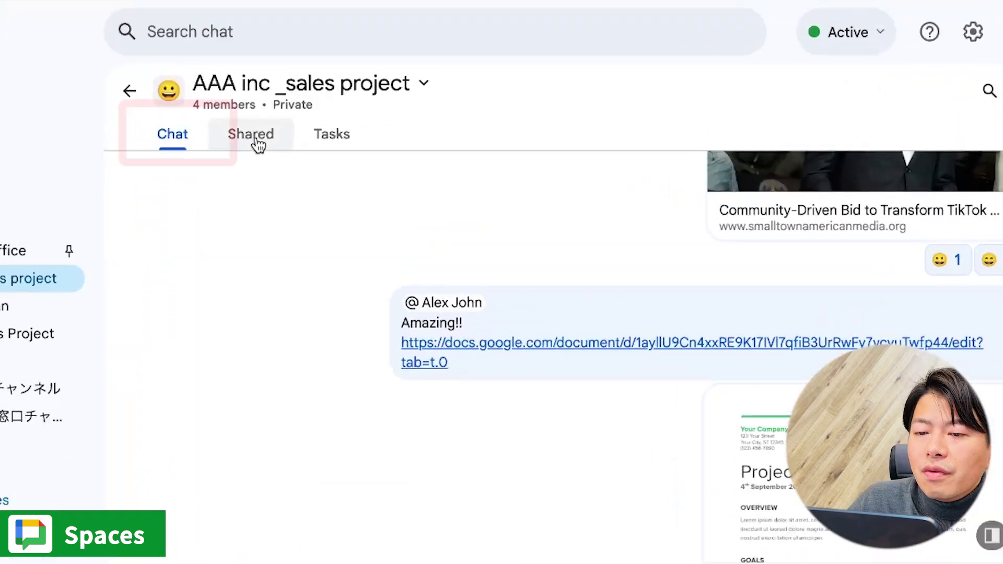
pyautogui.click(246, 135)
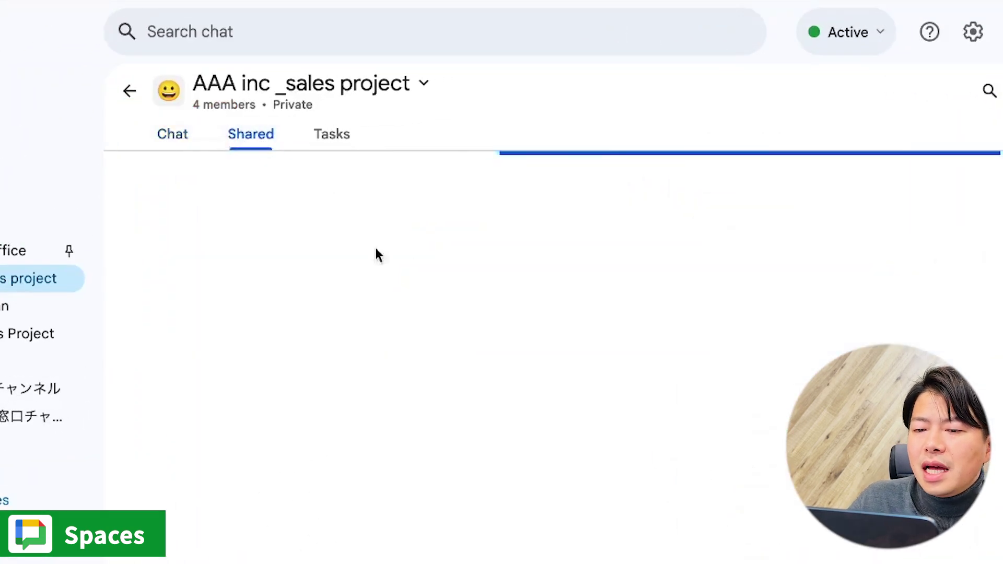
pyautogui.click(350, 131)
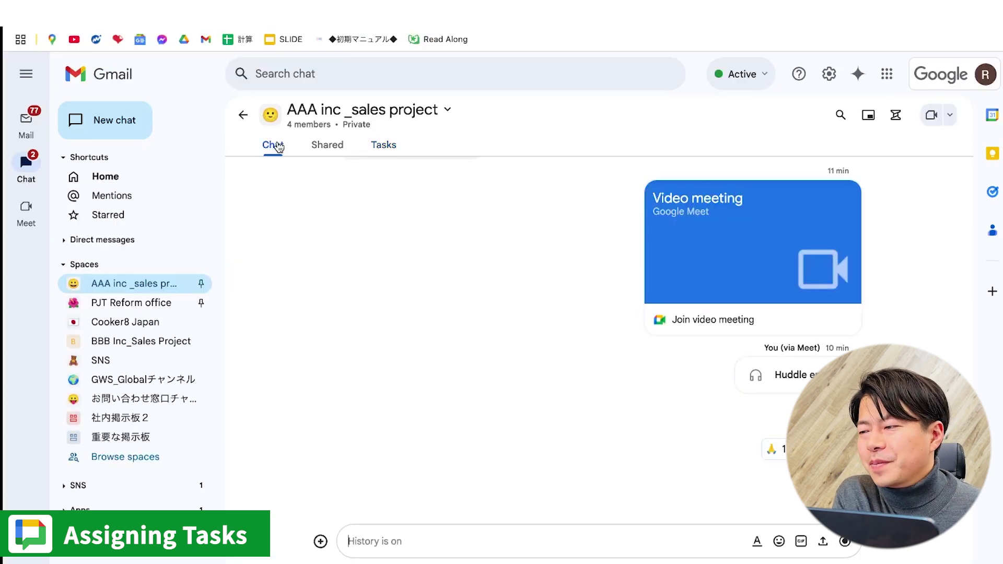
# Step: Add a space task titled "Create a new Proposal" due tomorrow and assign it to the first listed member
pyautogui.click(385, 146)
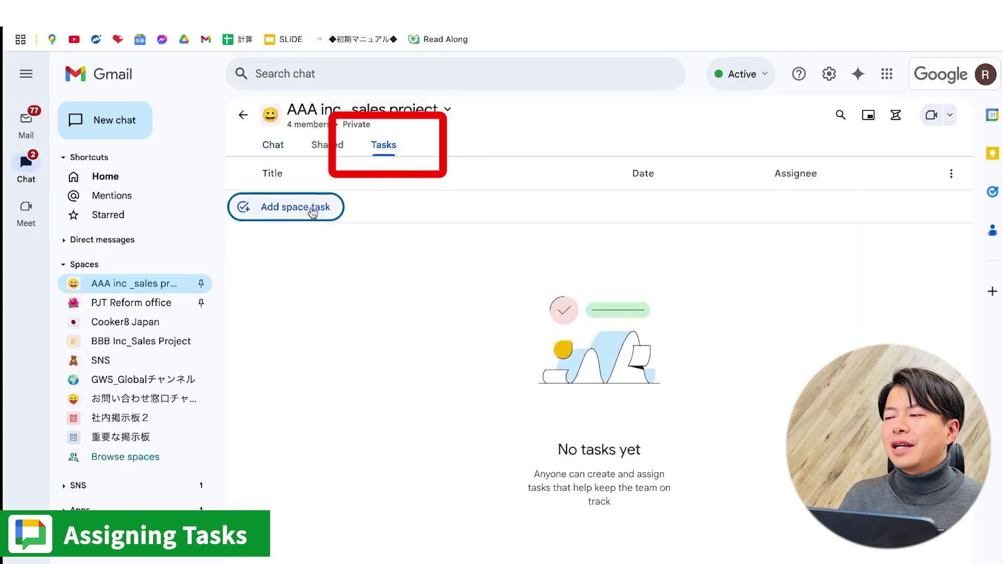
pyautogui.click(296, 208)
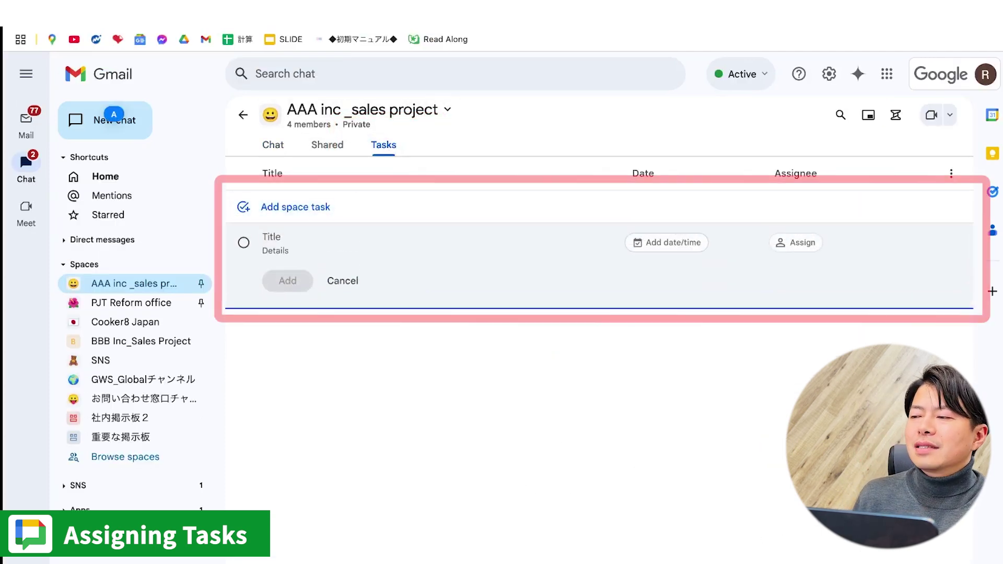
pyautogui.write('Create a new Proposal')
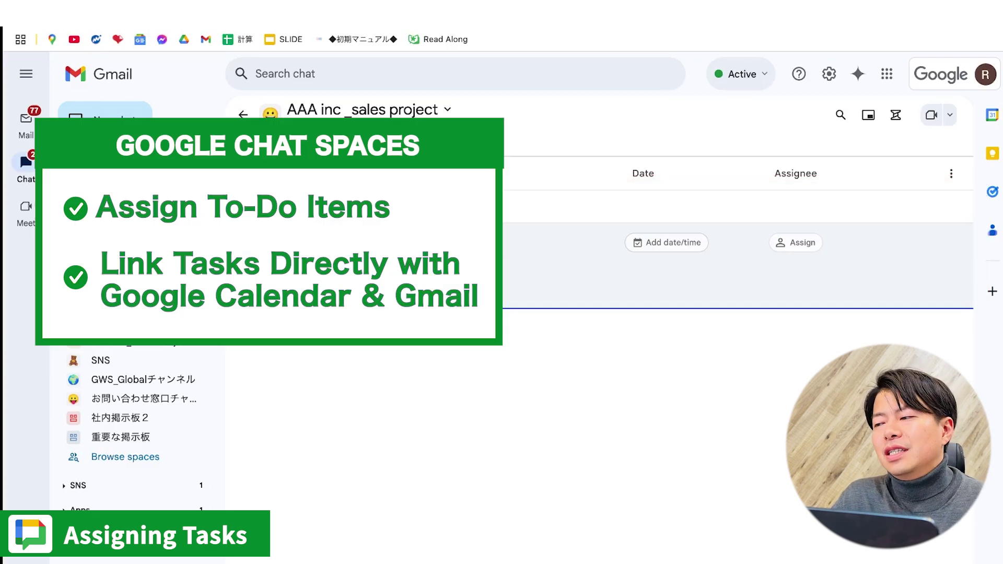
pyautogui.click(661, 246)
pyautogui.click(648, 394)
pyautogui.click(651, 496)
pyautogui.click(792, 242)
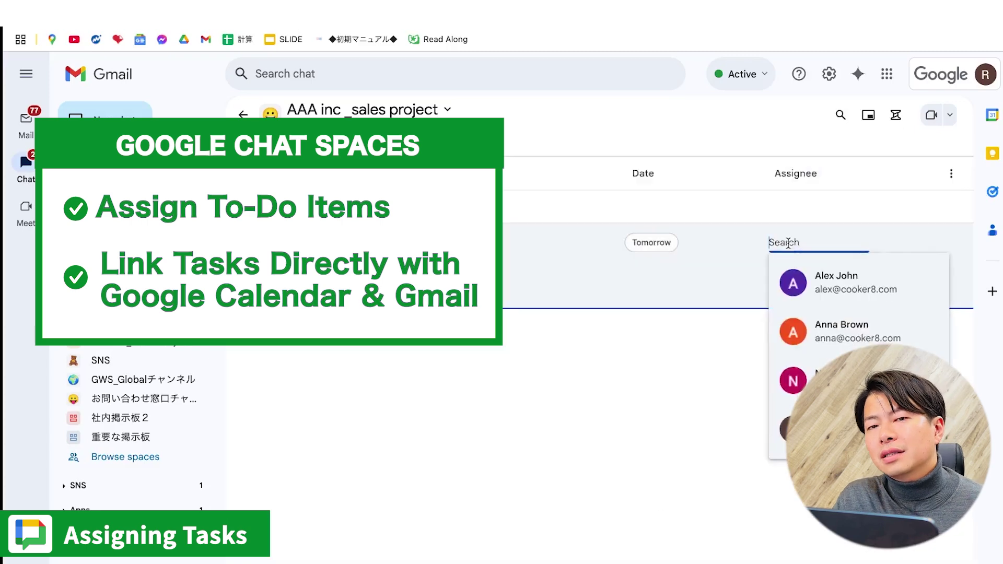
pyautogui.click(822, 289)
pyautogui.press('Return')
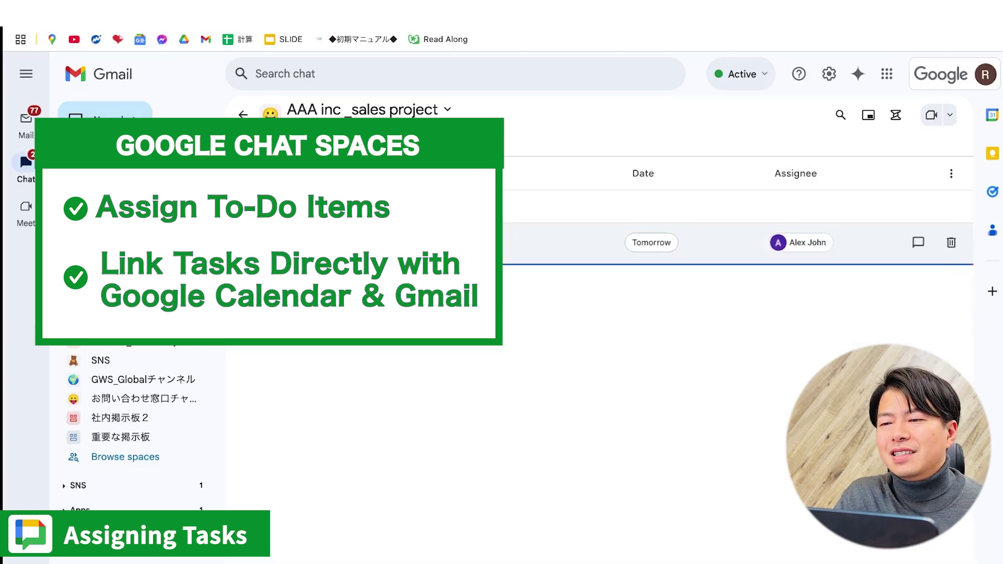
# Step: Switch to the assignee's Google account and open the AAA inc _sales project space in its Chat
pyautogui.click(986, 74)
pyautogui.press('Escape')
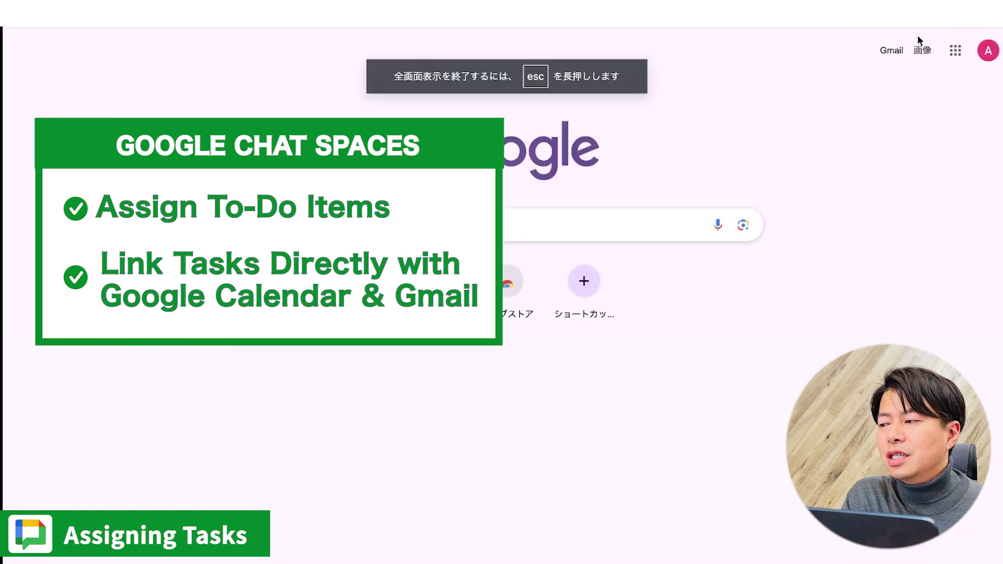
pyautogui.click(893, 50)
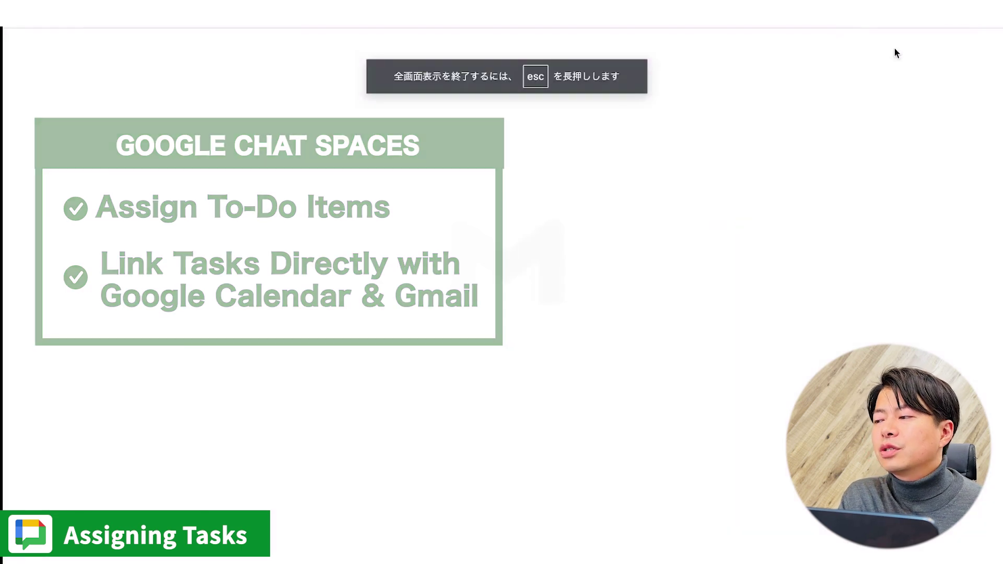
pyautogui.click(25, 140)
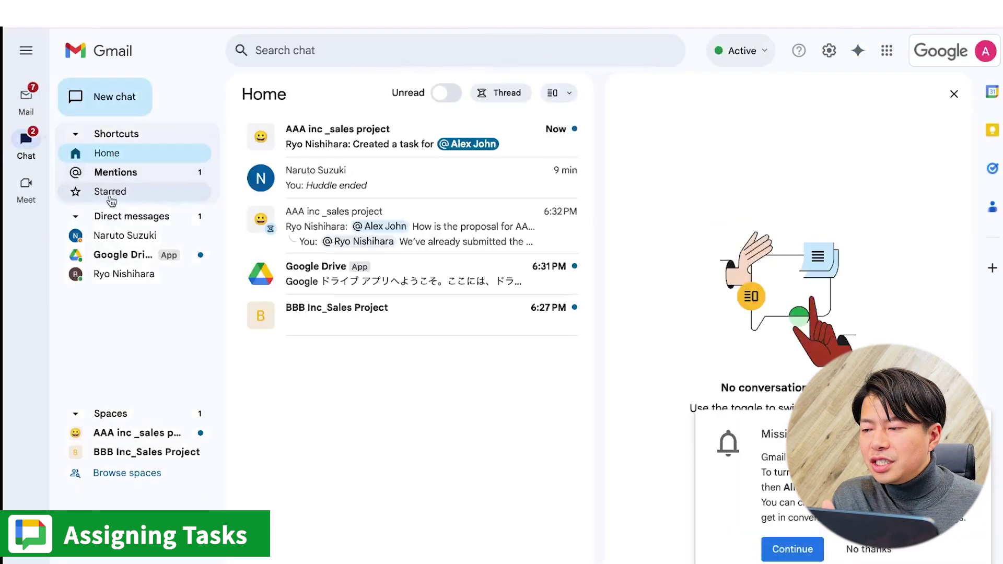
pyautogui.click(128, 433)
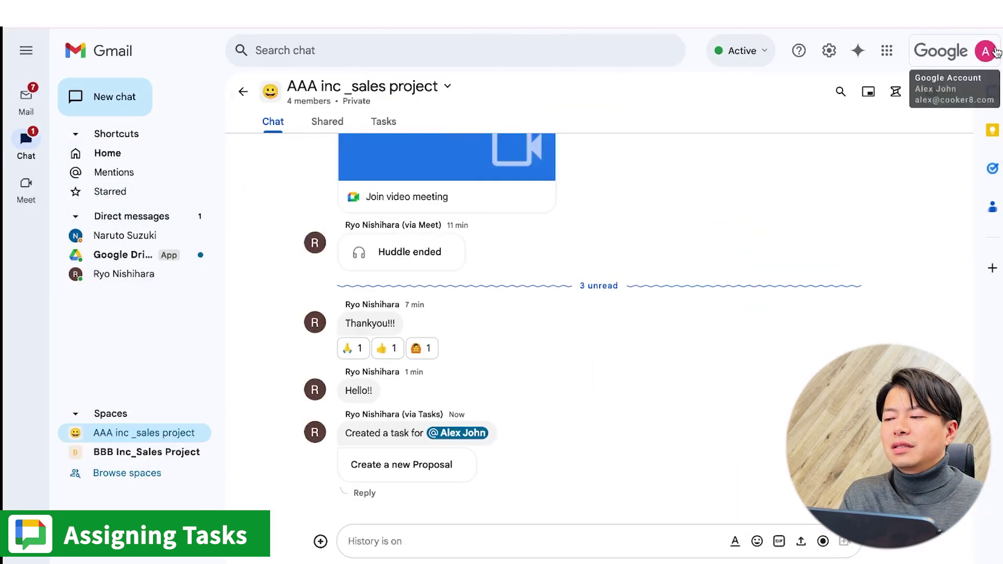
# Step: Check the assignee's tasks and view the details of the "Create a new Proposal" task in Google Calendar
pyautogui.click(991, 169)
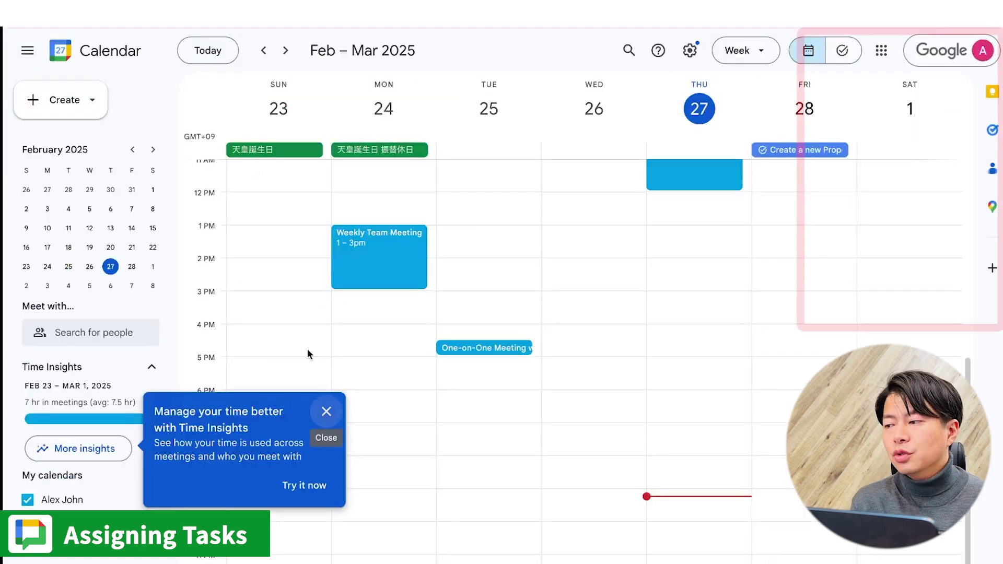
pyautogui.click(324, 410)
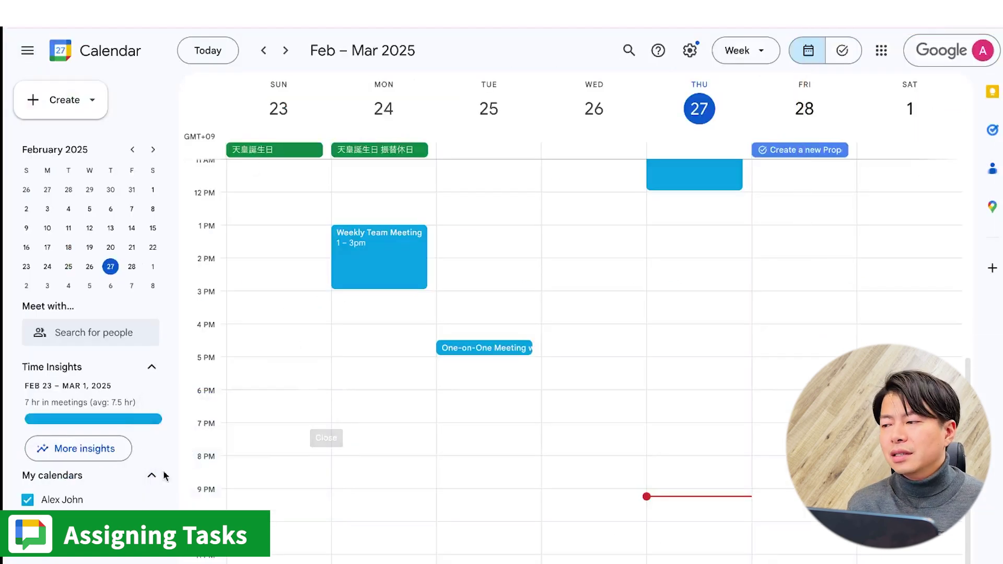
pyautogui.scroll(1, 68, 503)
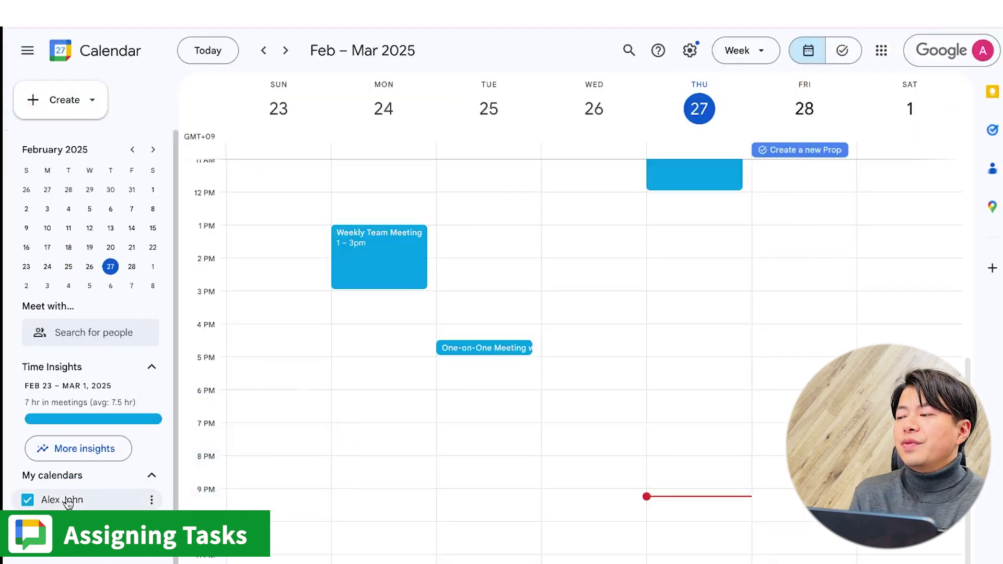
pyautogui.click(800, 151)
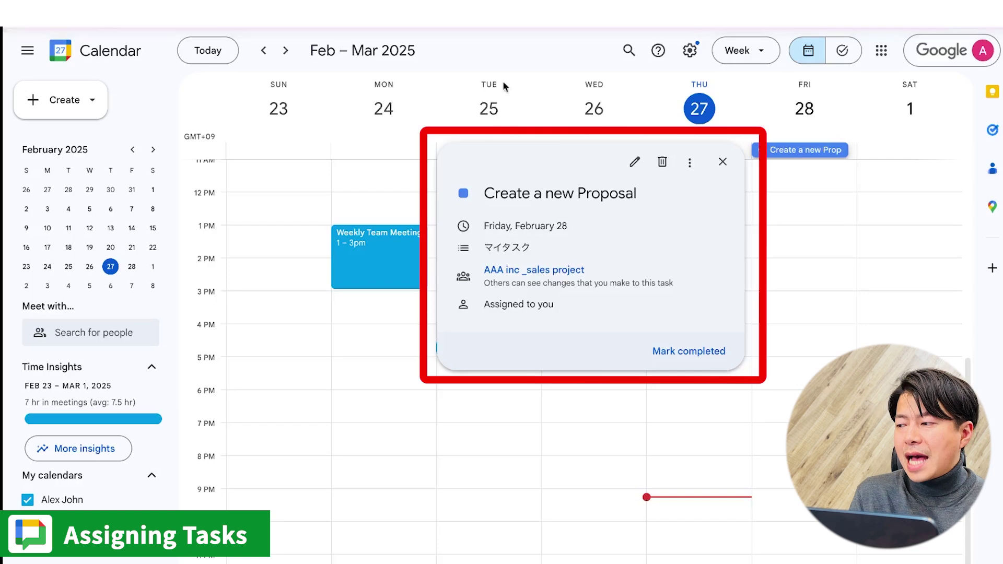
# Step: Mark the "Create a new Proposal" task as completed, dismiss the tip and check the Tasks list
pyautogui.click(696, 358)
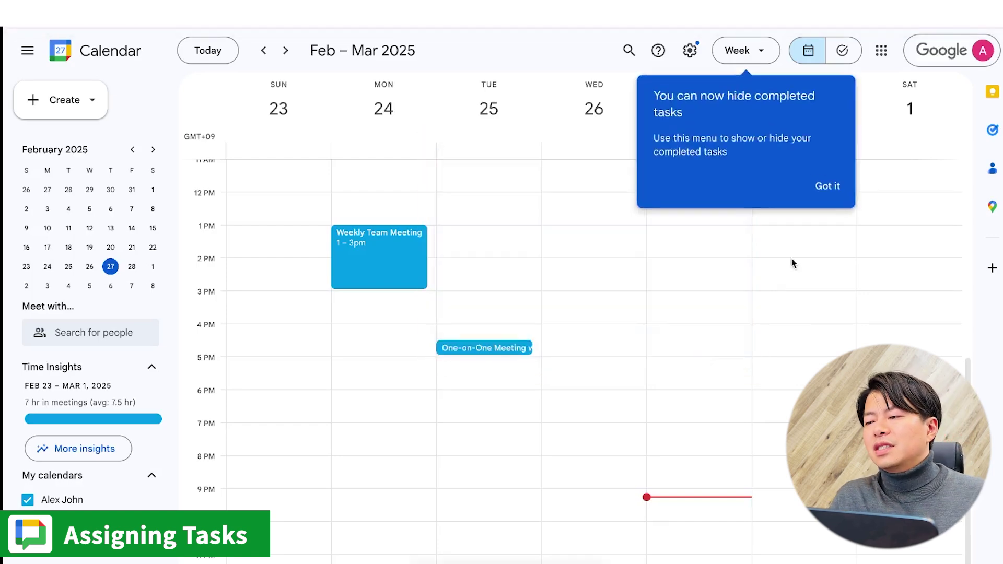
pyautogui.click(822, 188)
pyautogui.click(992, 132)
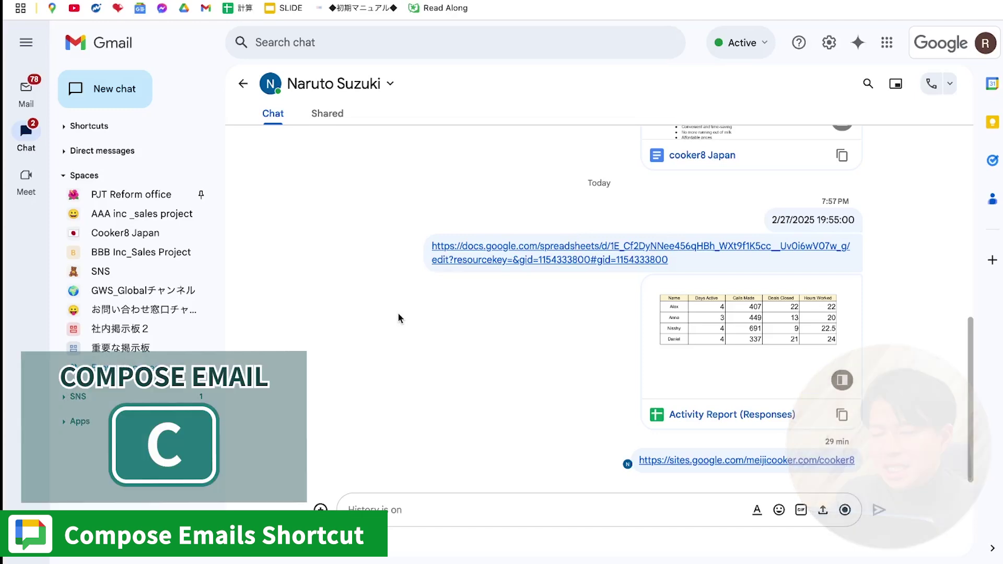
# Step: Start a new email message in Gmail from the open direct message conversation
pyautogui.press('c')
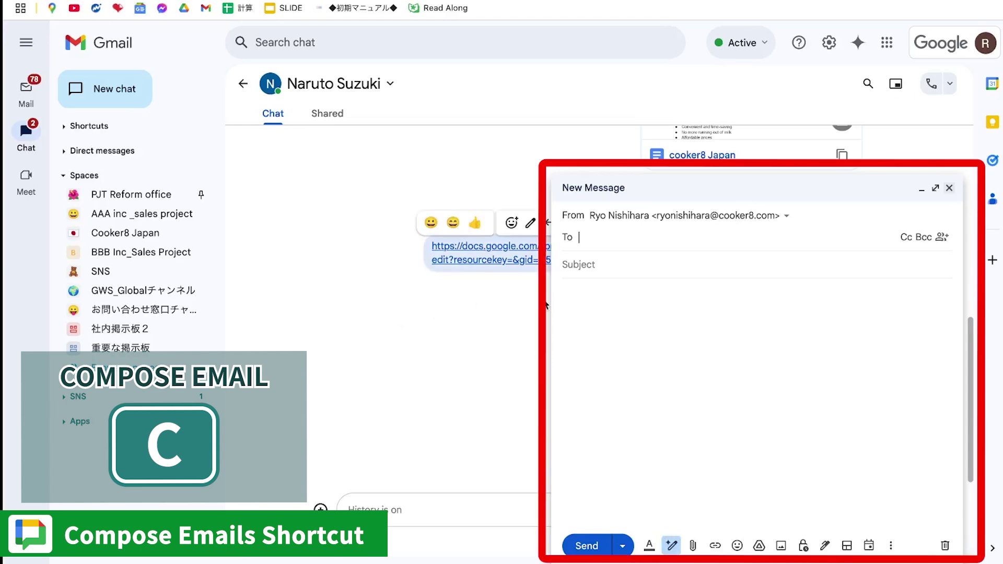
# Step: Add the contact as the recipient of the new email message by entering the contact's first name
pyautogui.write('alex')
pyautogui.press('Return')
pyautogui.moveTo(628, 238)
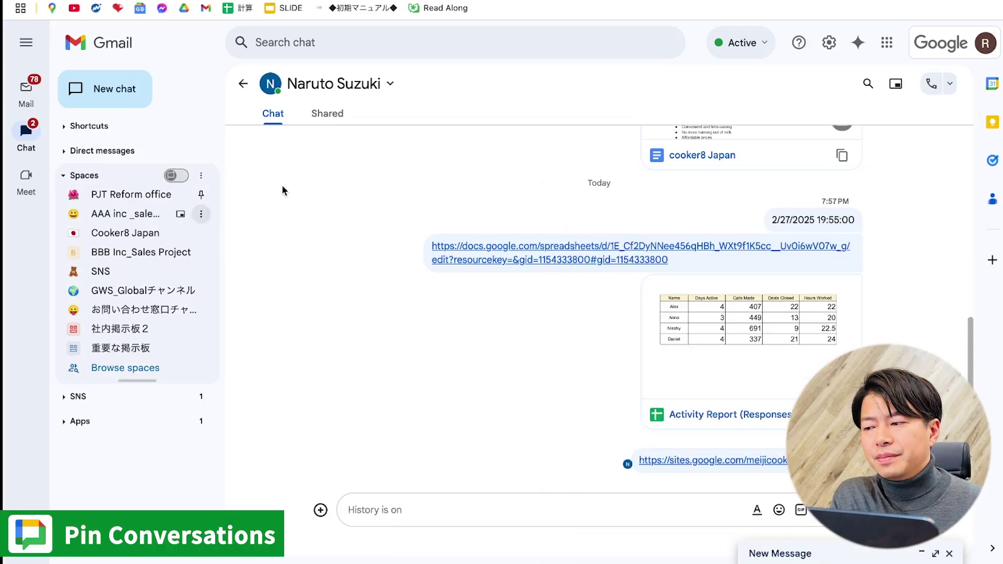
# Step: Pin the AAA inc _sales project space so it stays at the head of the spaces list
pyautogui.click(200, 214)
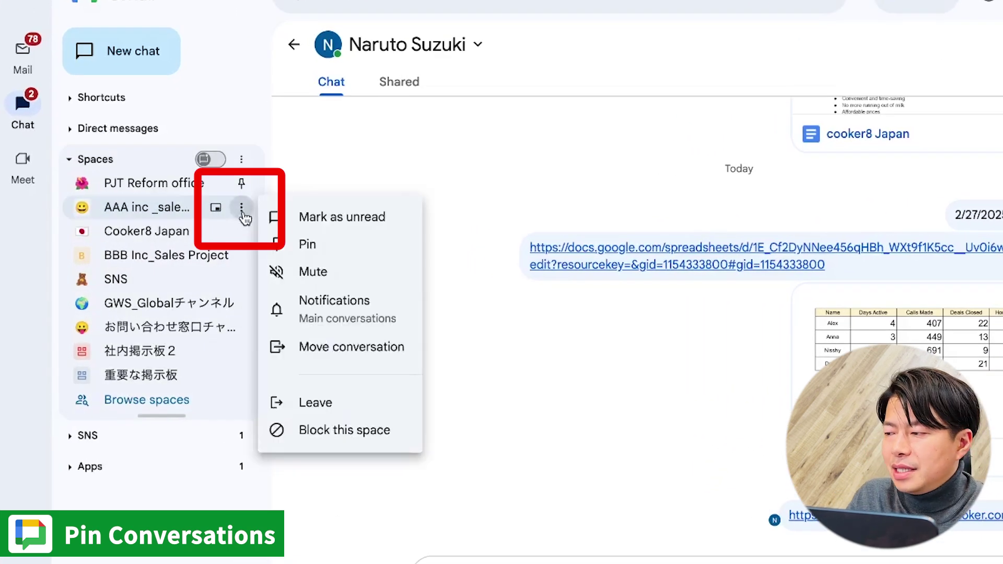
pyautogui.click(309, 246)
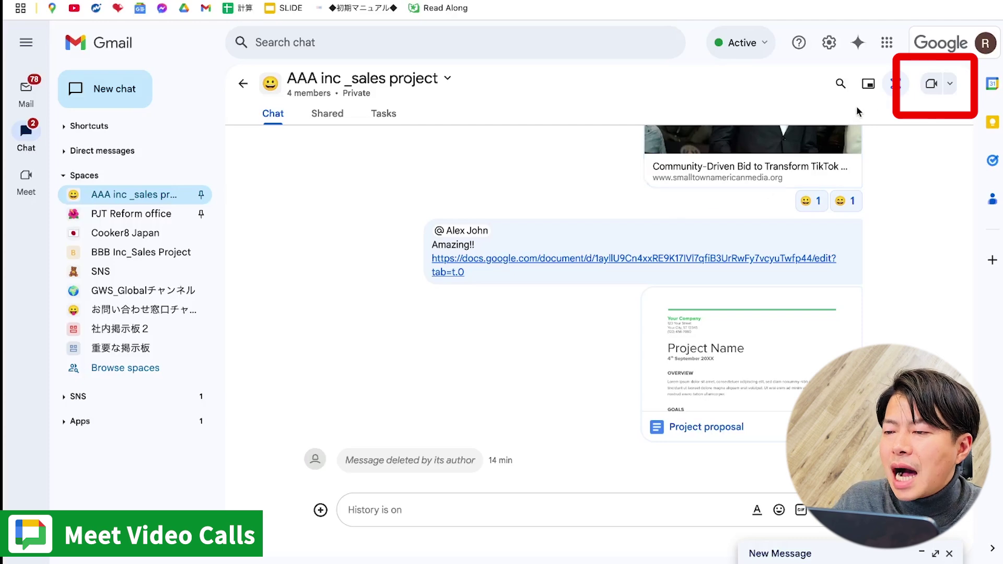
# Step: Send a Google Meet video meeting to the AAA inc _sales project space and open the meeting from its message card
pyautogui.click(931, 83)
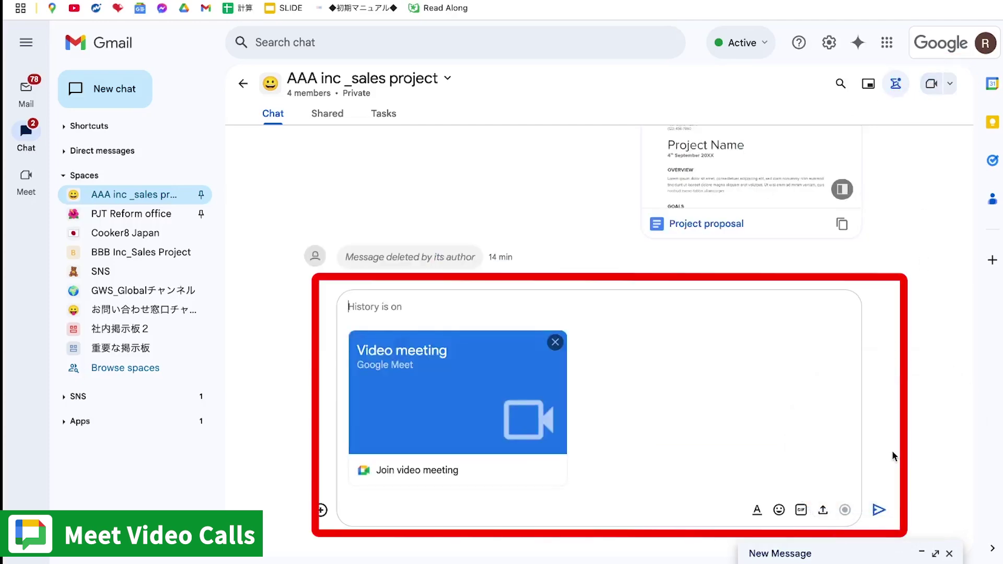
pyautogui.click(880, 510)
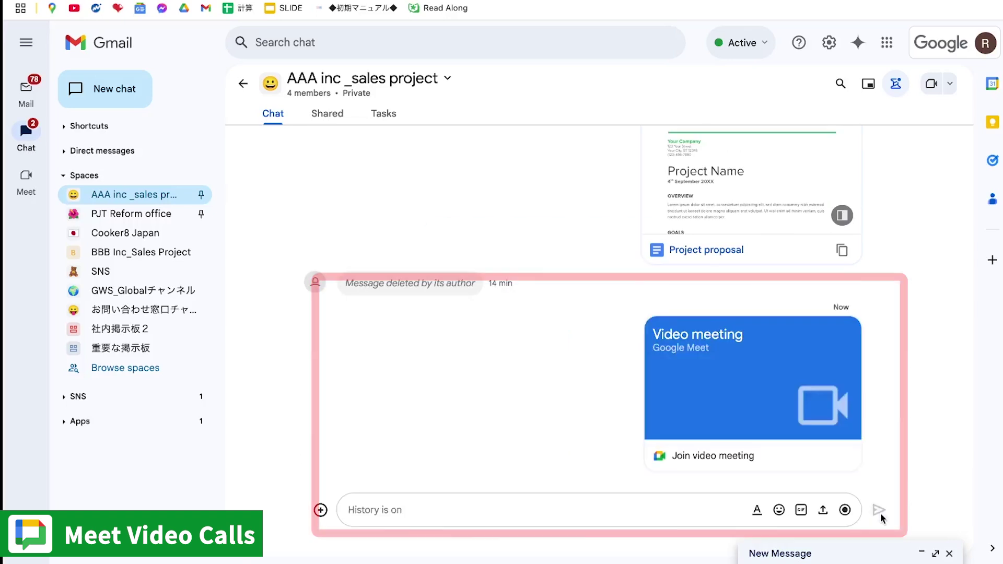
pyautogui.click(784, 377)
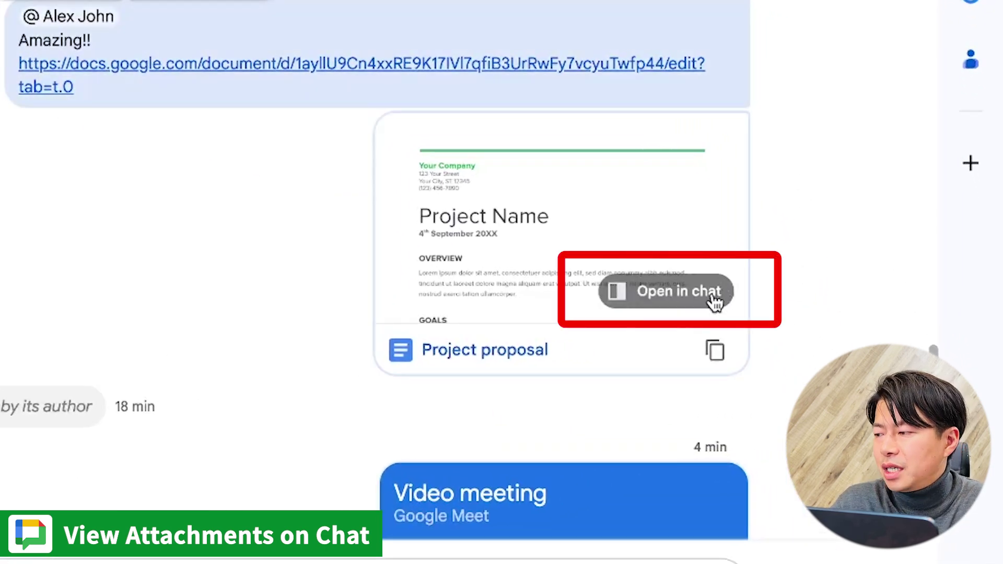
# Step: Open the shared Project proposal document beside the conversation in Chat
pyautogui.click(714, 298)
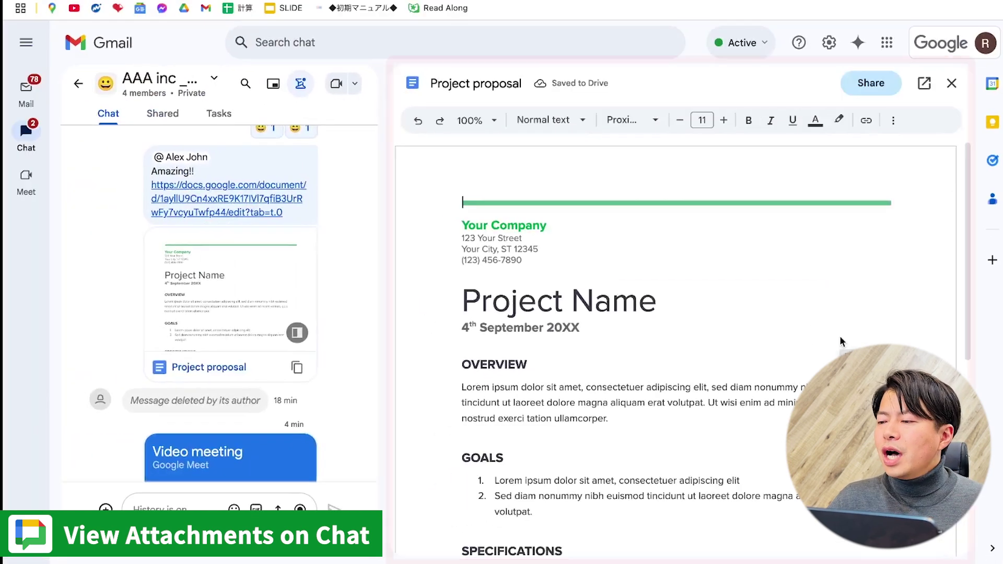